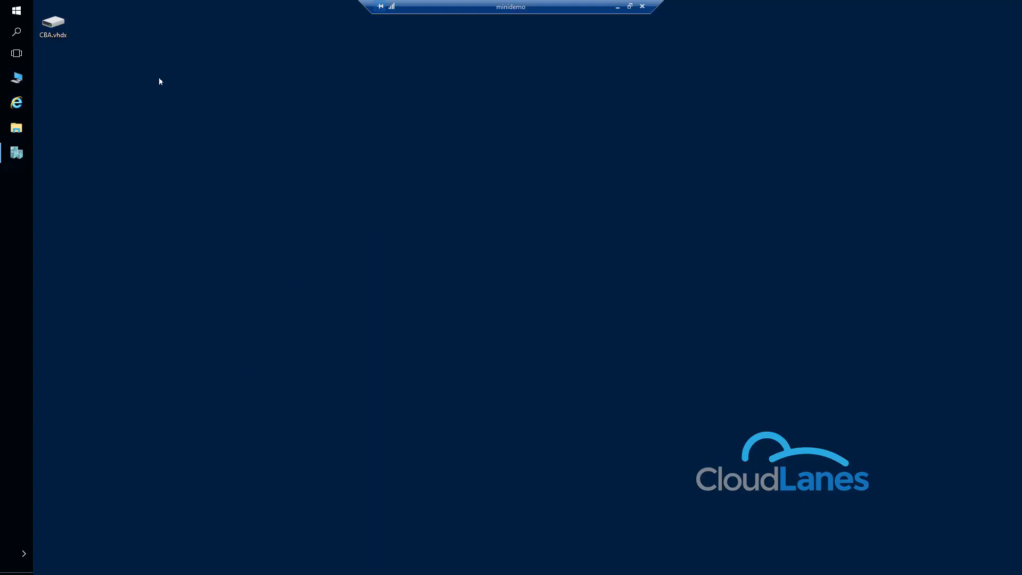
# - In Hyper-V Manager, start a new virtual machine on the MINIDEMO host named CBA1, using Generation 1
pyautogui.click(55, 29)
pyautogui.click(17, 153)
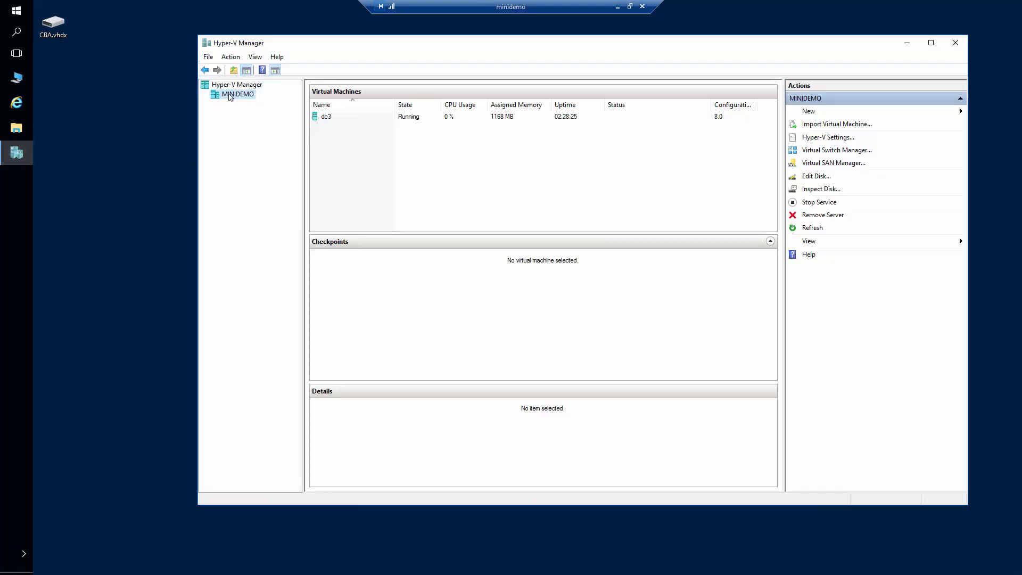
pyautogui.rightClick(230, 96)
pyautogui.moveTo(262, 100)
pyautogui.click(396, 102)
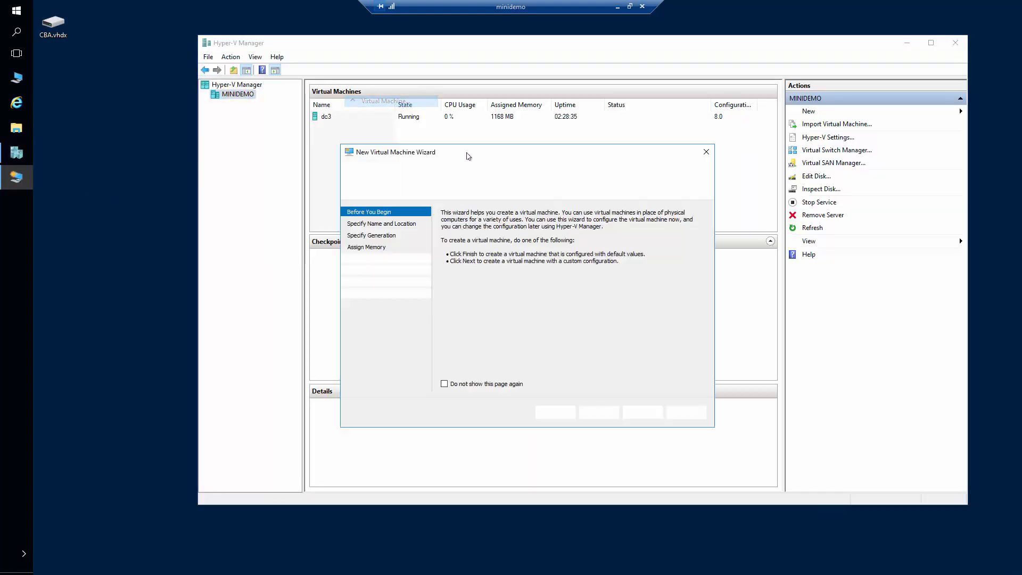
pyautogui.click(598, 412)
pyautogui.write('CBA')
pyautogui.press('Return')
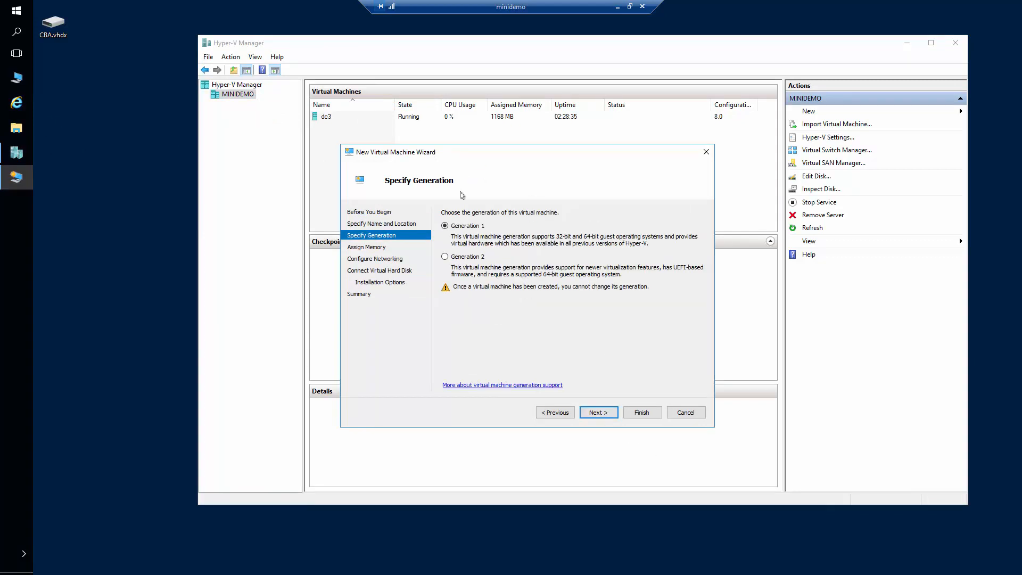
pyautogui.click(603, 413)
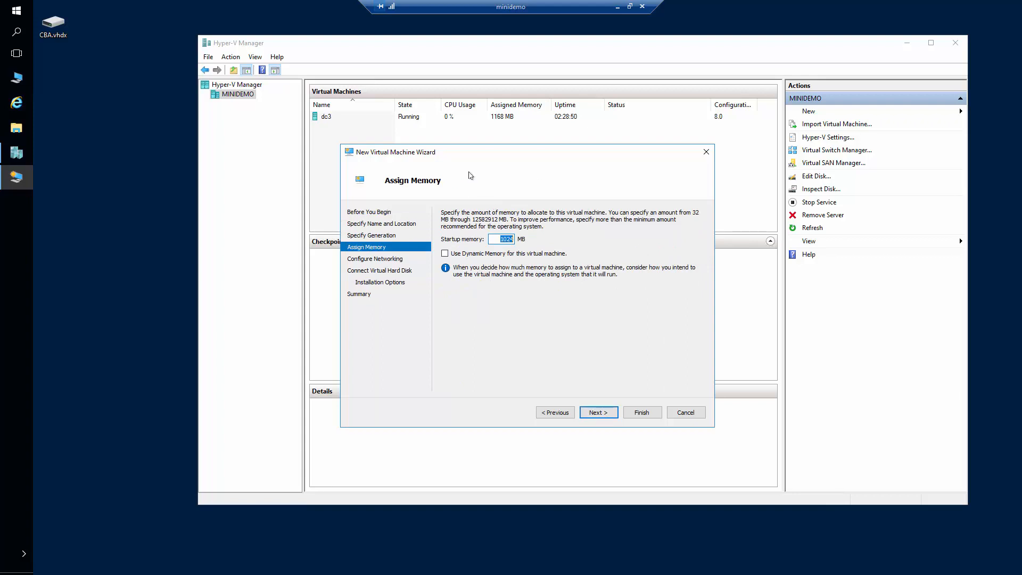
# - Assign 32768 MB of startup memory and connect the network adapter to the Realtek PCIe GBE Family Controller virtual switch
pyautogui.write('32768')
pyautogui.press('Tab')
pyautogui.press('space')
pyautogui.click(604, 416)
pyautogui.click(507, 234)
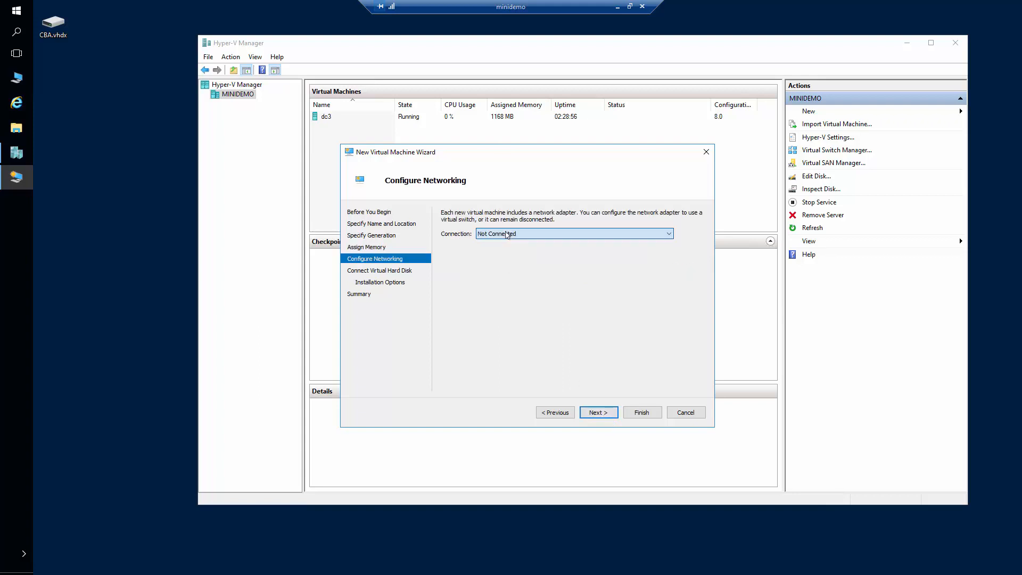
pyautogui.click(515, 250)
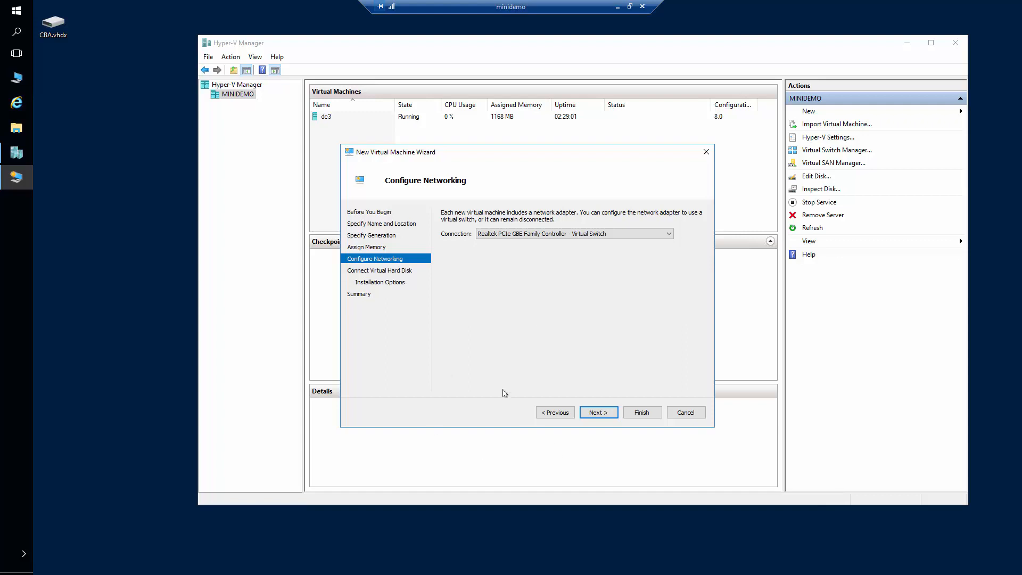
pyautogui.click(607, 416)
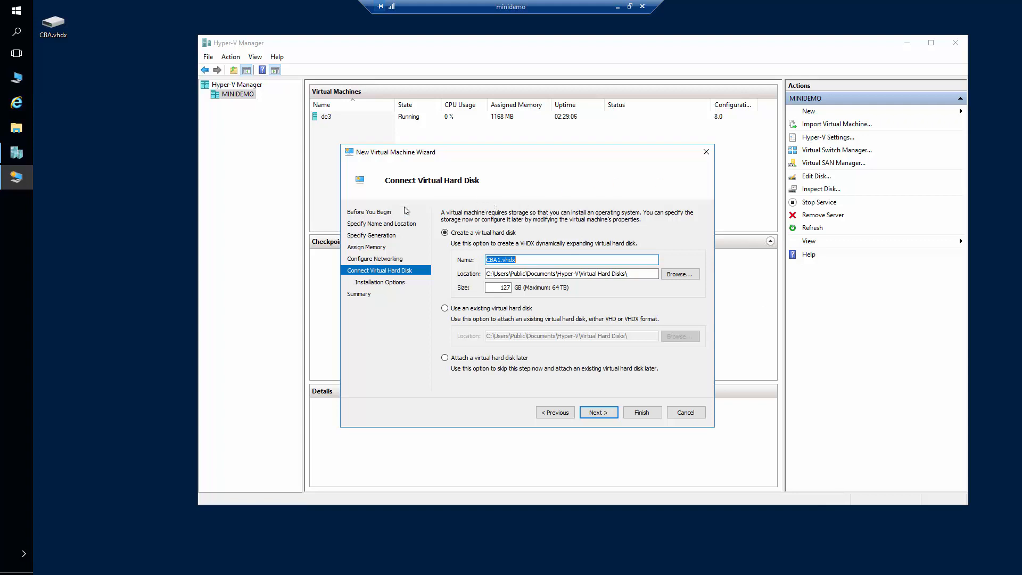
# - Attach the existing virtual hard disk CBA.vhdx from the Desktop and finish creating the virtual machine
pyautogui.click(472, 310)
pyautogui.click(680, 335)
pyautogui.click(389, 242)
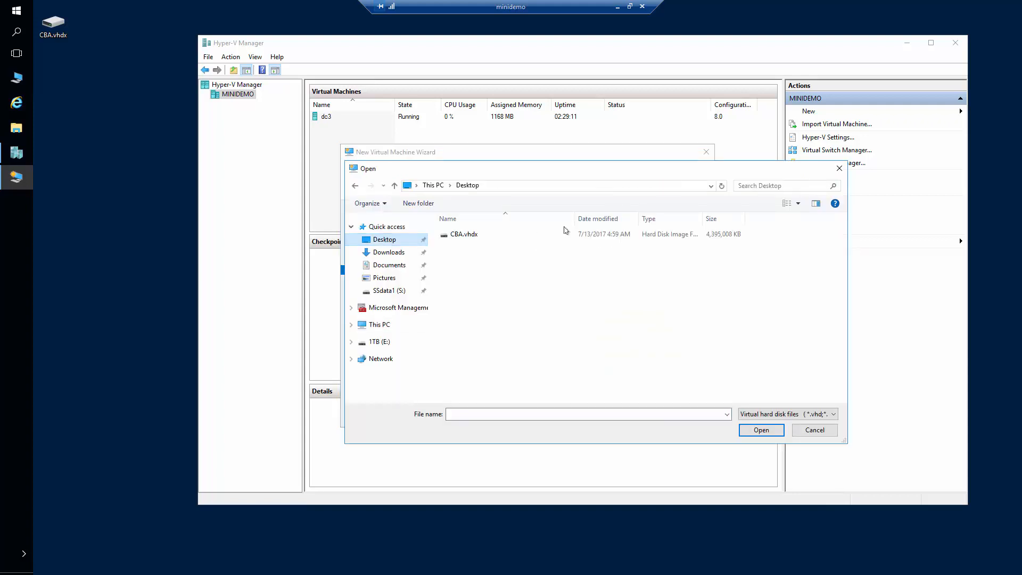
pyautogui.click(468, 235)
pyautogui.click(760, 430)
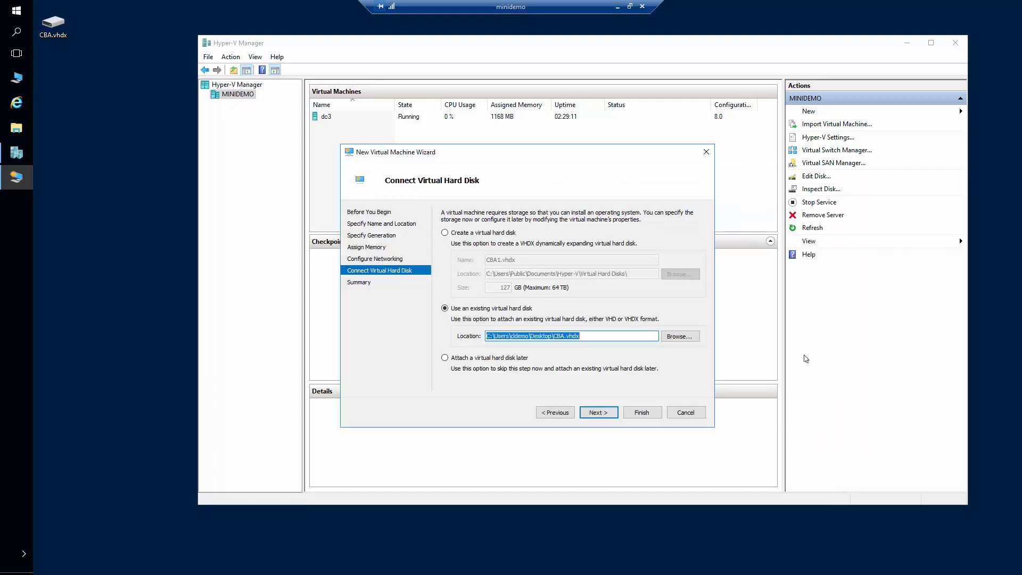
pyautogui.click(603, 412)
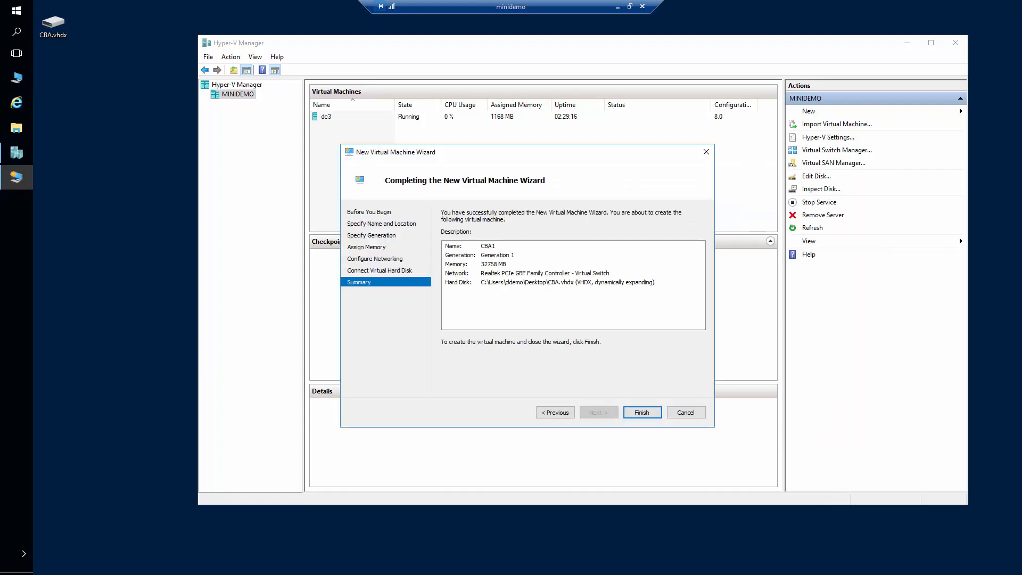
pyautogui.click(646, 416)
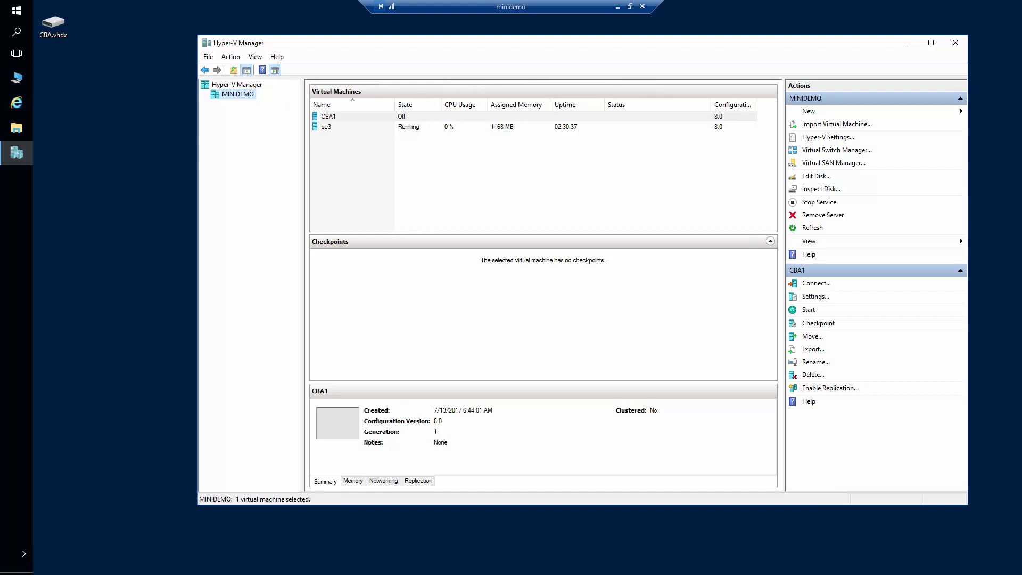
# - In CBA1's settings, add a hard drive to the SCSI controller that uses the physical hard disk Disk 5
pyautogui.rightClick(374, 115)
pyautogui.click(406, 137)
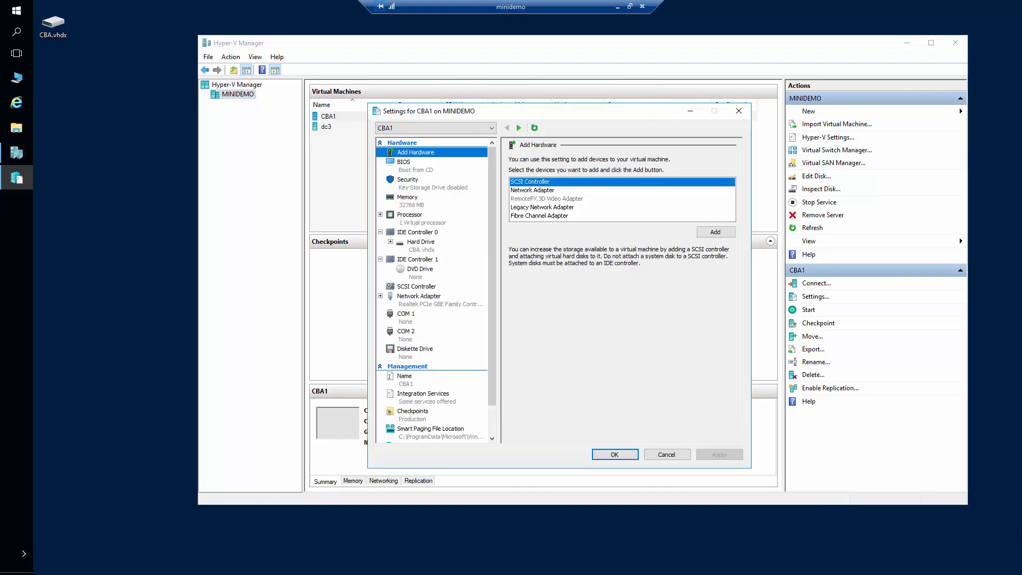
pyautogui.click(416, 286)
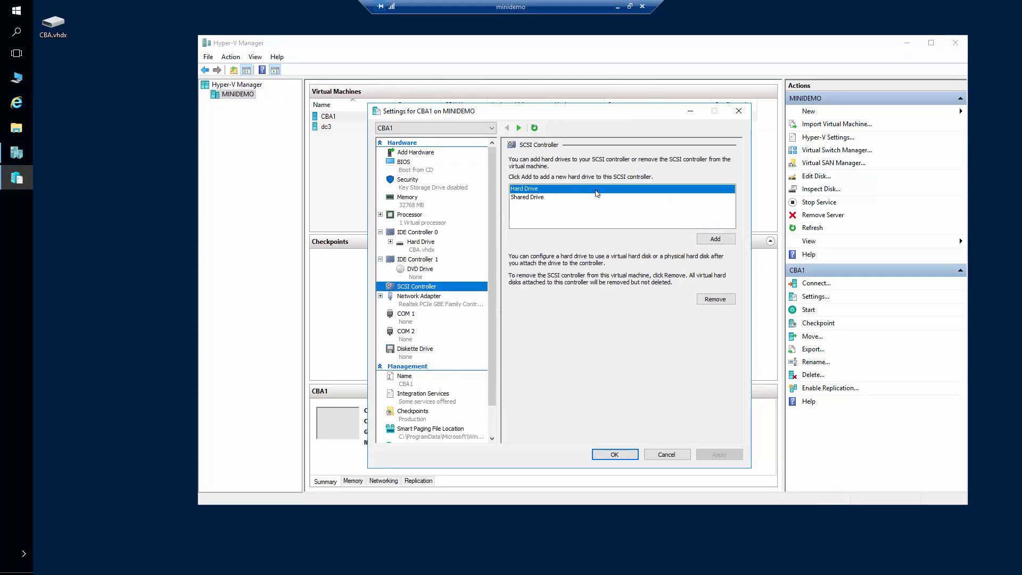
pyautogui.click(716, 240)
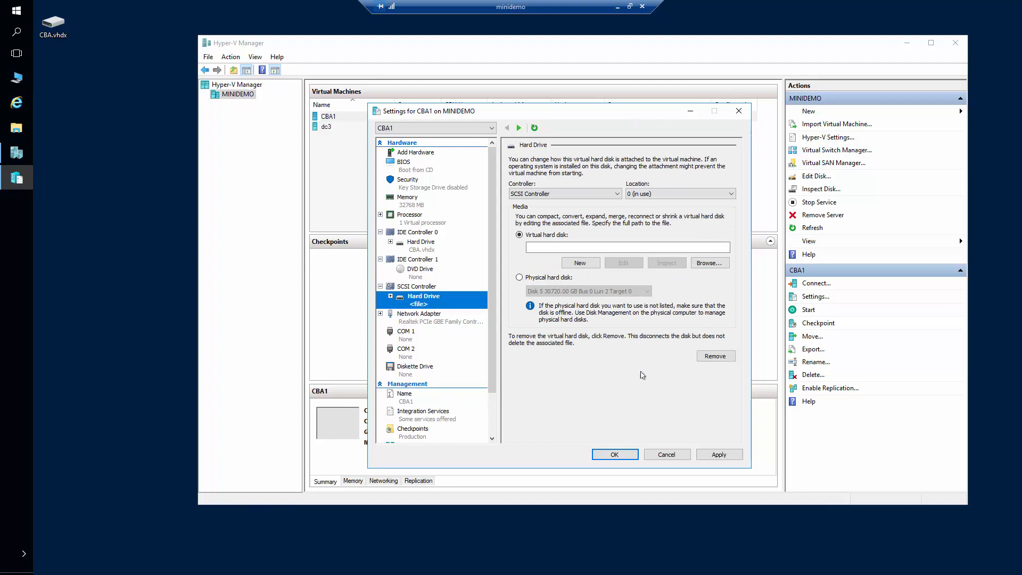
pyautogui.click(537, 279)
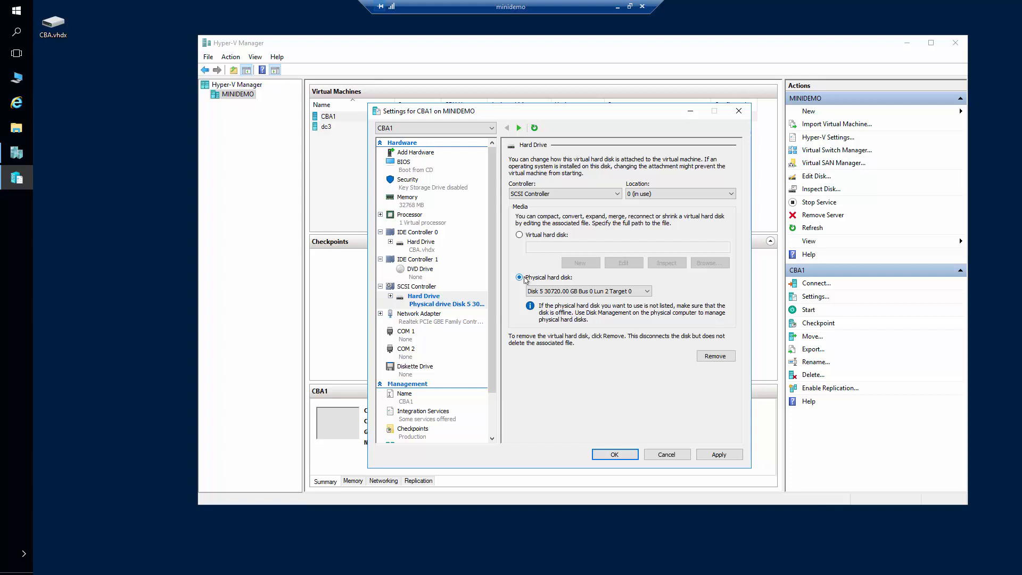
pyautogui.click(552, 235)
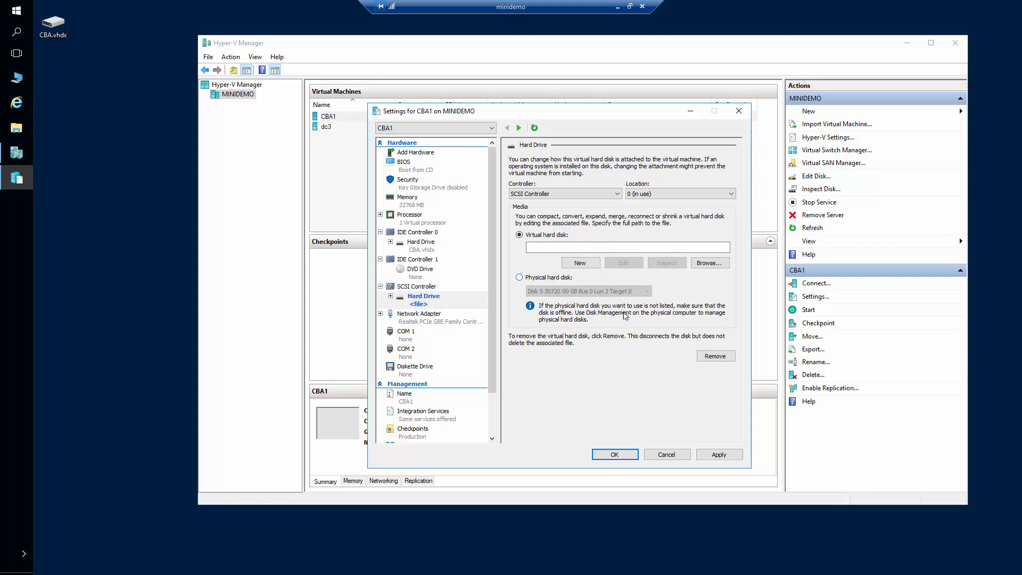
pyautogui.click(548, 277)
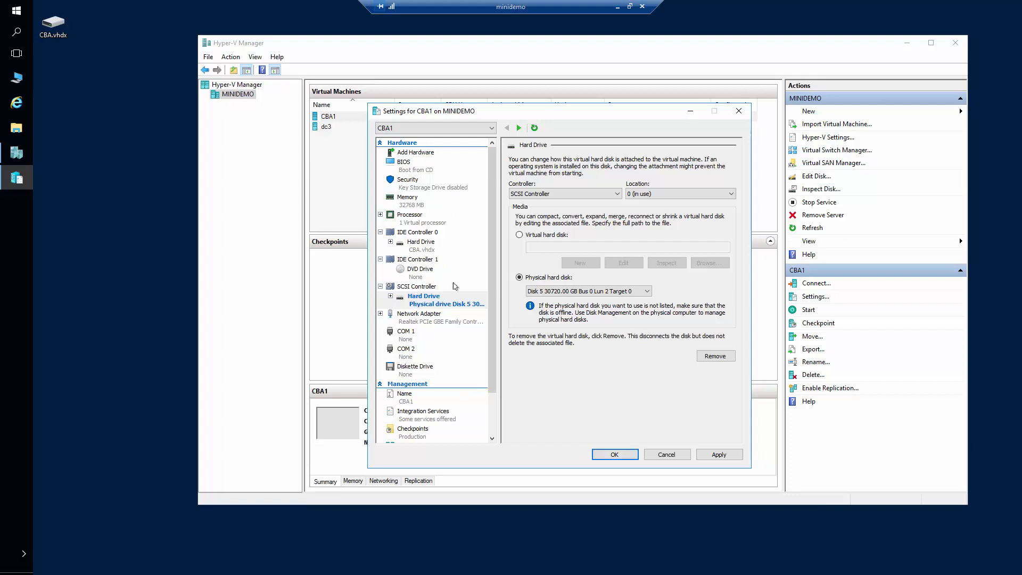
# - Set the number of virtual processors for CBA1 to 8 and save the virtual machine settings
pyautogui.click(409, 224)
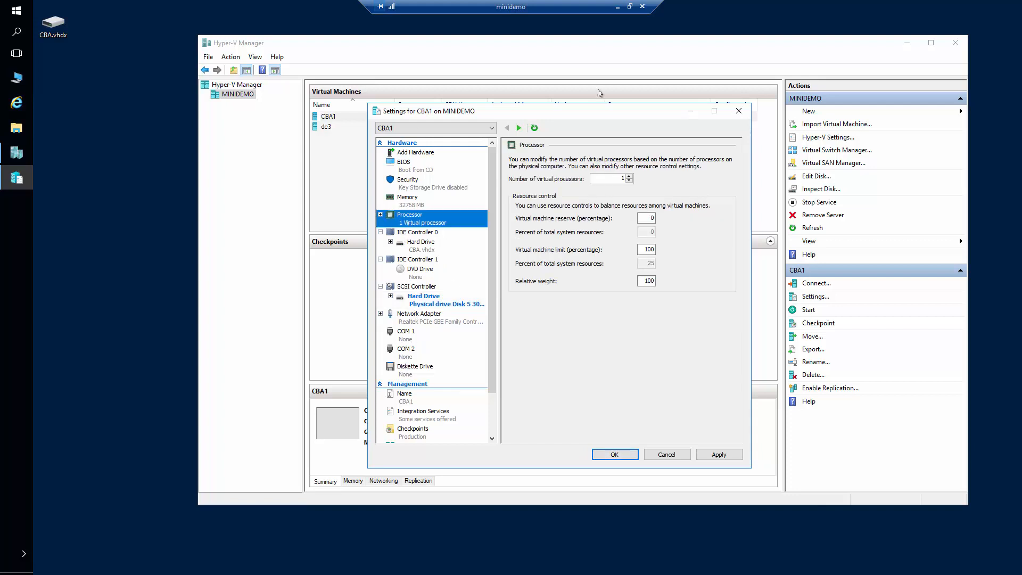
pyautogui.click(630, 177)
pyautogui.click(629, 177)
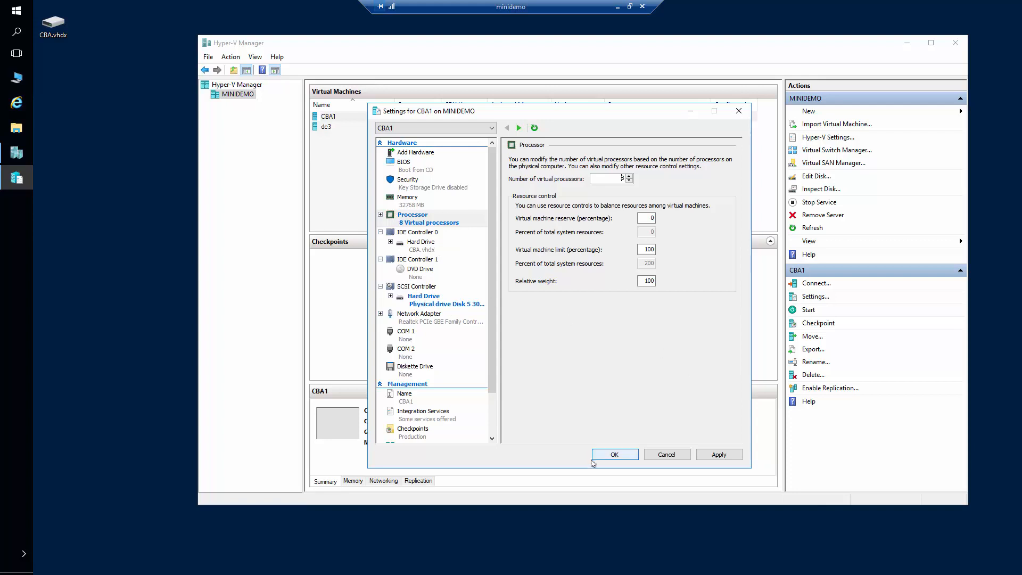
pyautogui.click(611, 453)
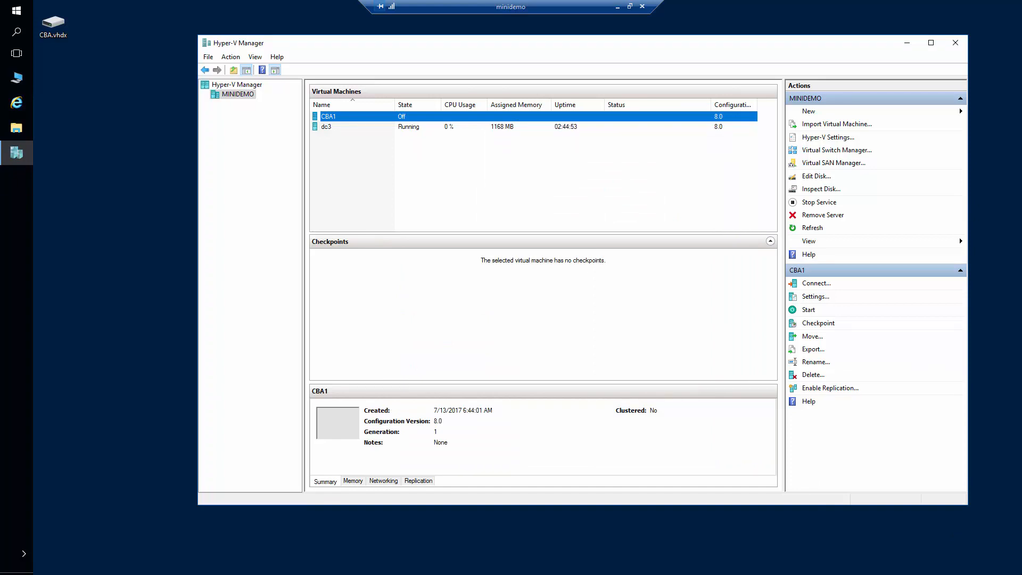
# - Start the CBA1 virtual machine and connect to its console, leaving only the console window open on the desktop
pyautogui.rightClick(356, 123)
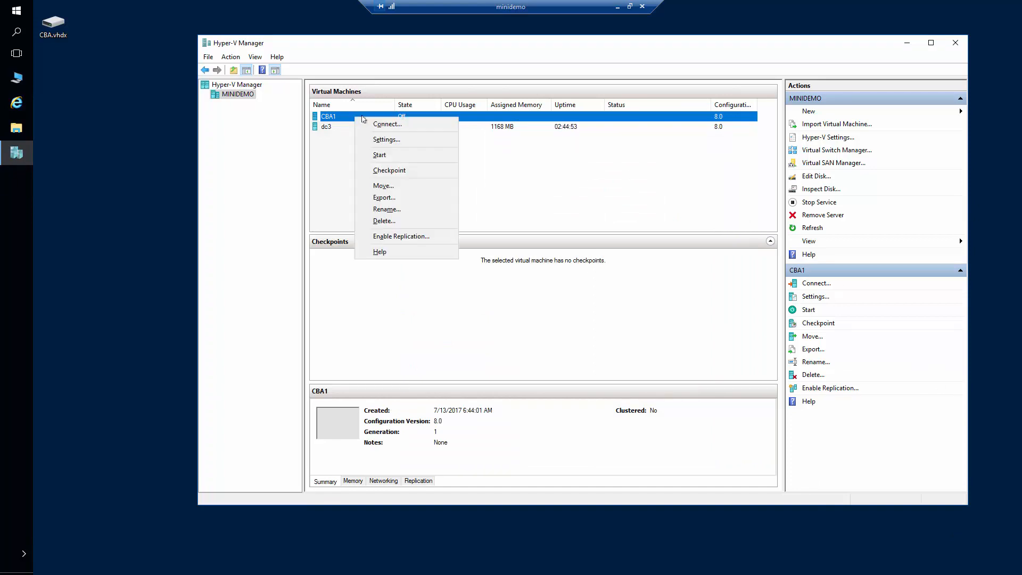
pyautogui.click(384, 154)
pyautogui.rightClick(363, 122)
pyautogui.click(372, 123)
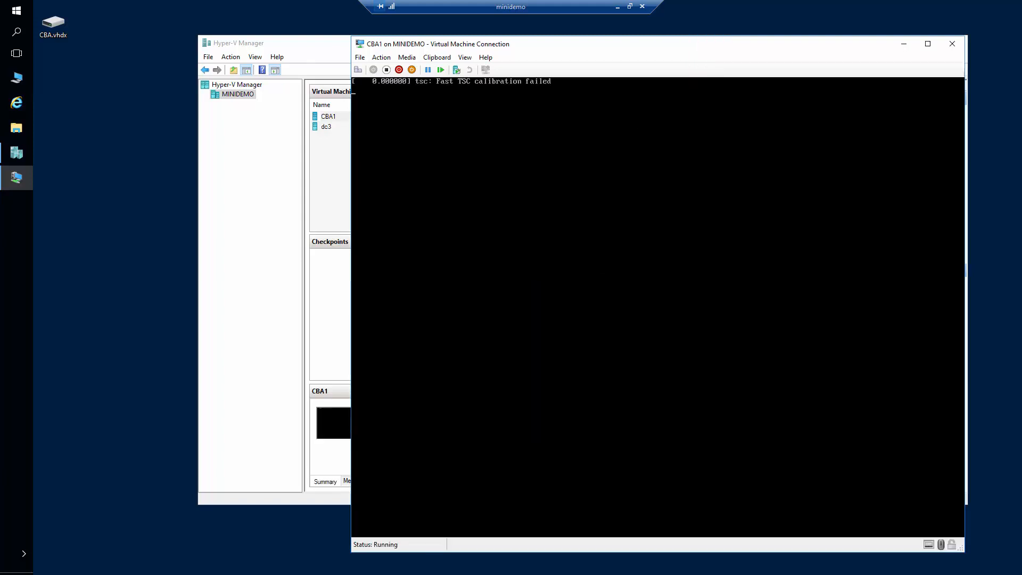
pyautogui.moveTo(668, 44); pyautogui.dragTo(610, 34)
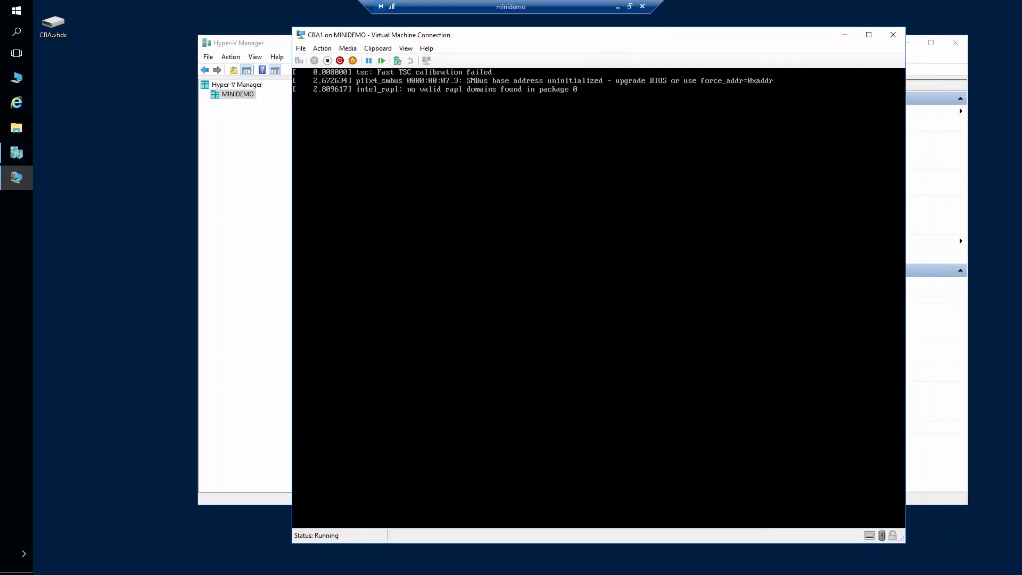
pyautogui.click(914, 42)
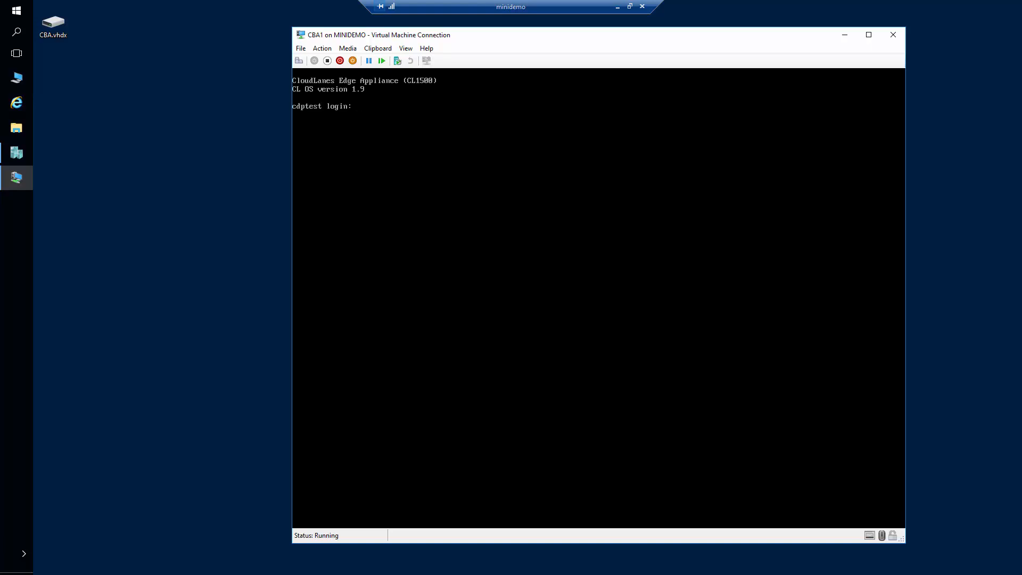
# - Log in to the appliance console as cladmin and minimize the minidemo remote desktop session
pyautogui.write('cladmin')
pyautogui.press('Return')
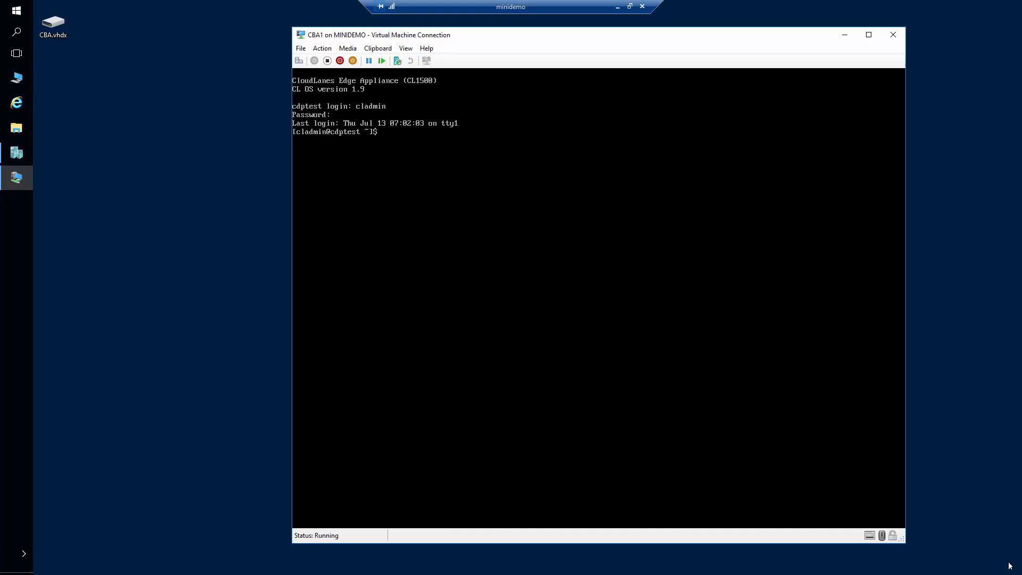
pyautogui.doubleClick(569, 5)
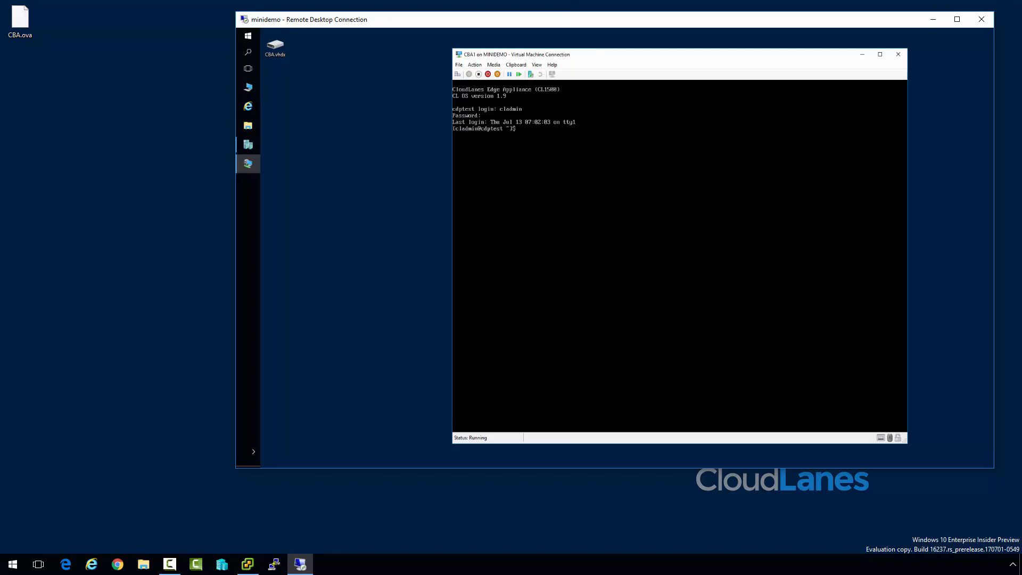
pyautogui.click(933, 19)
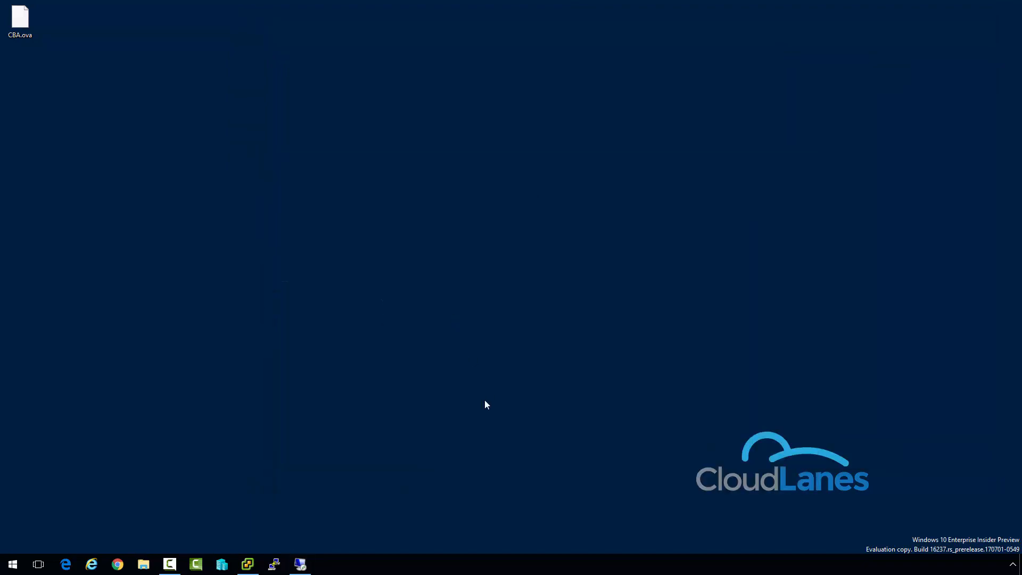
# - Switch to the vSphere Client and begin deploying an OVF template with CBA.ova from the Desktop as the source
pyautogui.click(248, 564)
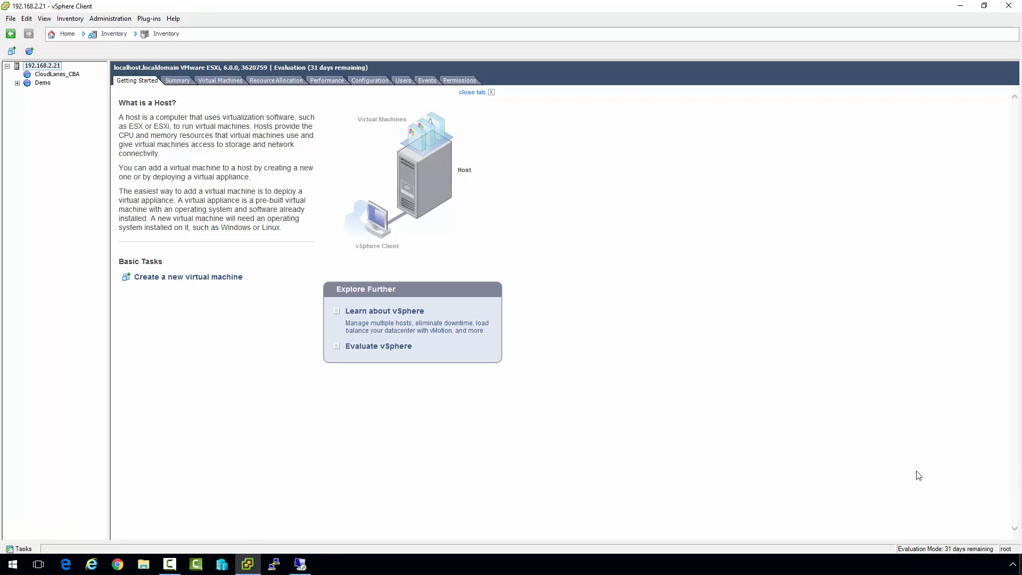
pyautogui.click(10, 19)
pyautogui.click(56, 41)
pyautogui.click(11, 19)
pyautogui.click(45, 41)
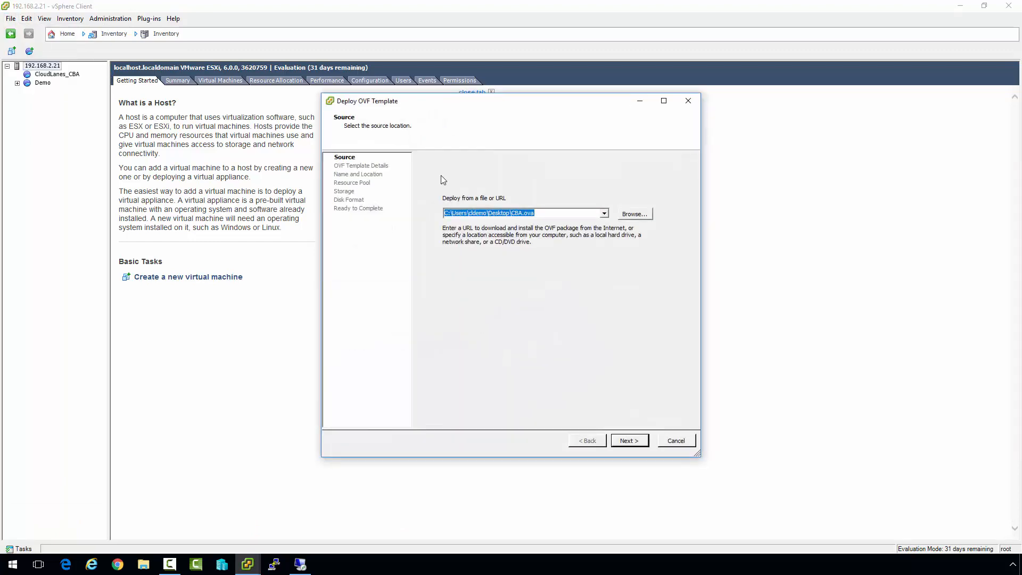
pyautogui.click(635, 214)
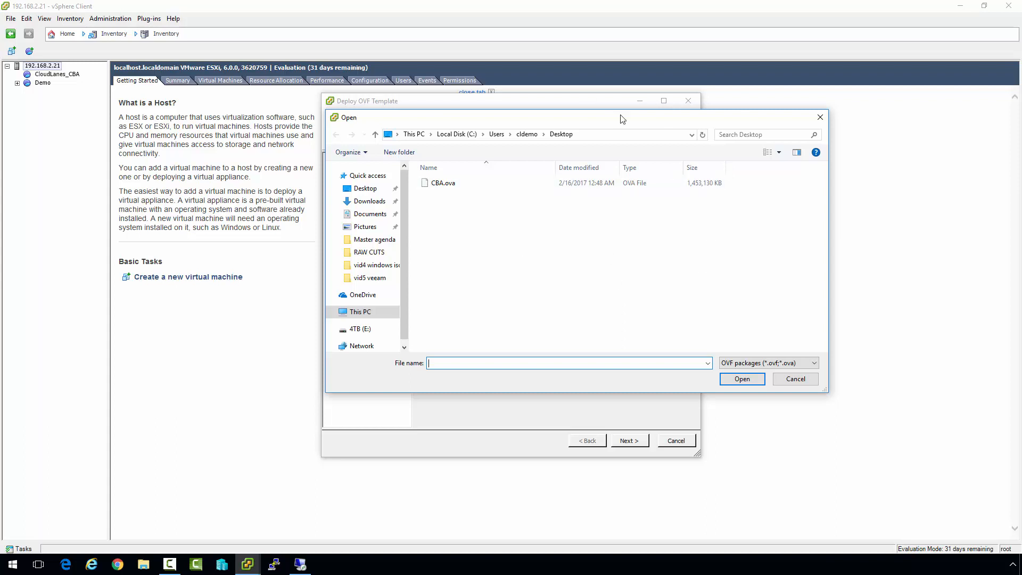
pyautogui.click(529, 182)
pyautogui.click(745, 379)
pyautogui.click(637, 441)
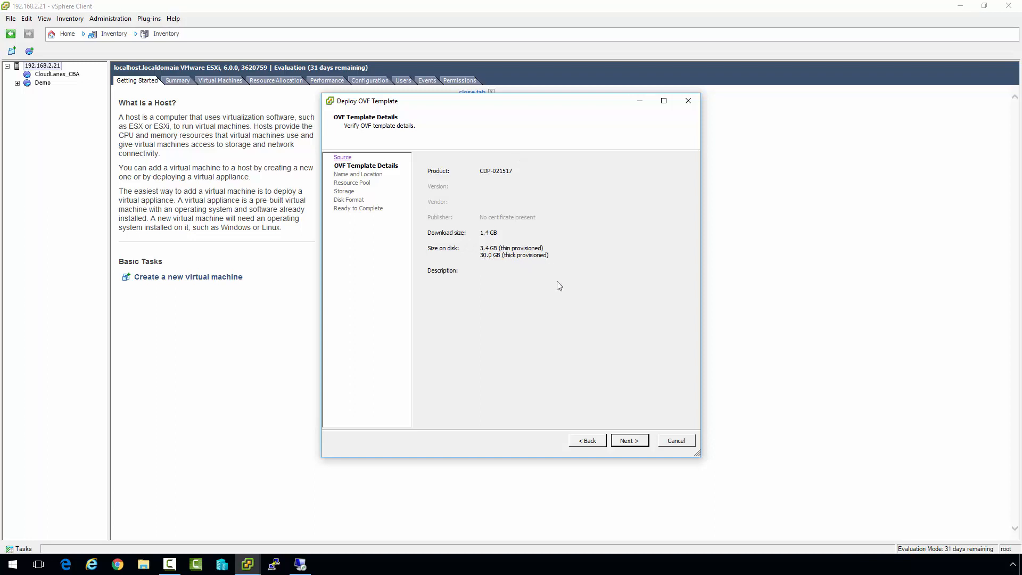
# - Accept the OVF template details and name the deployed template demo
pyautogui.click(637, 442)
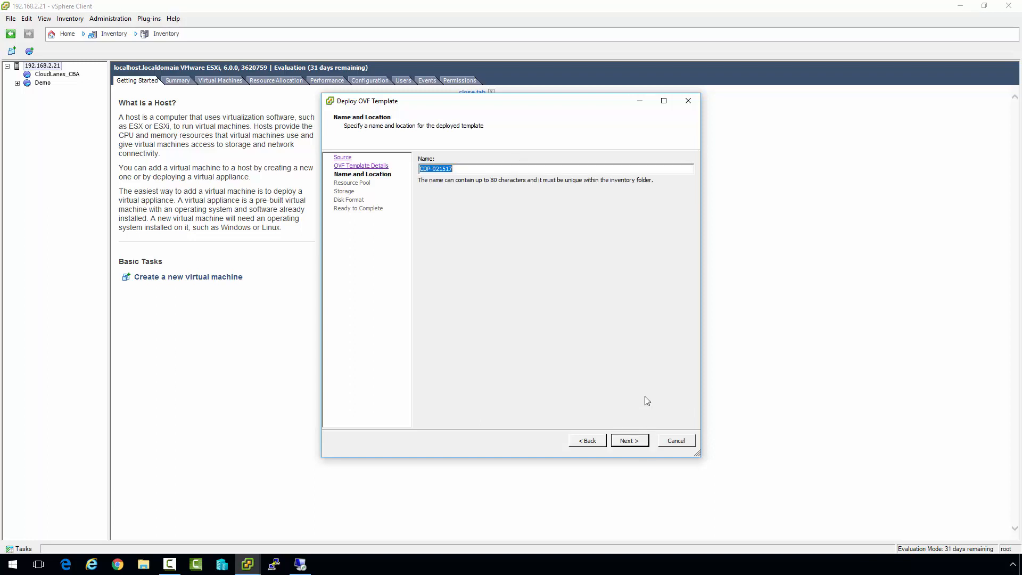
pyautogui.write('demo')
pyautogui.click(635, 440)
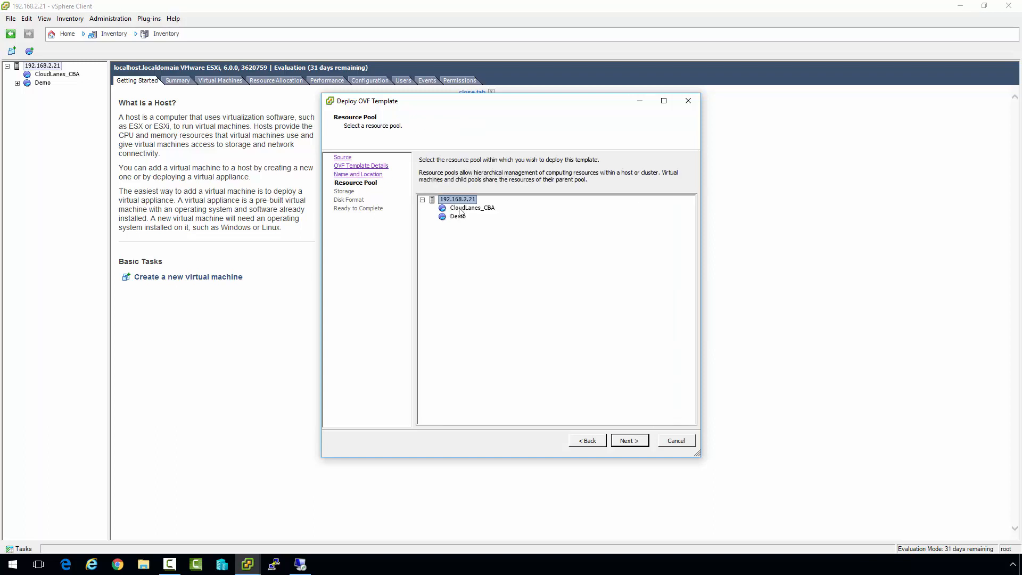
# - Choose the CloudLanes_CBA resource pool for the deployment and select datastore1 as the destination storage
pyautogui.click(461, 209)
pyautogui.click(623, 441)
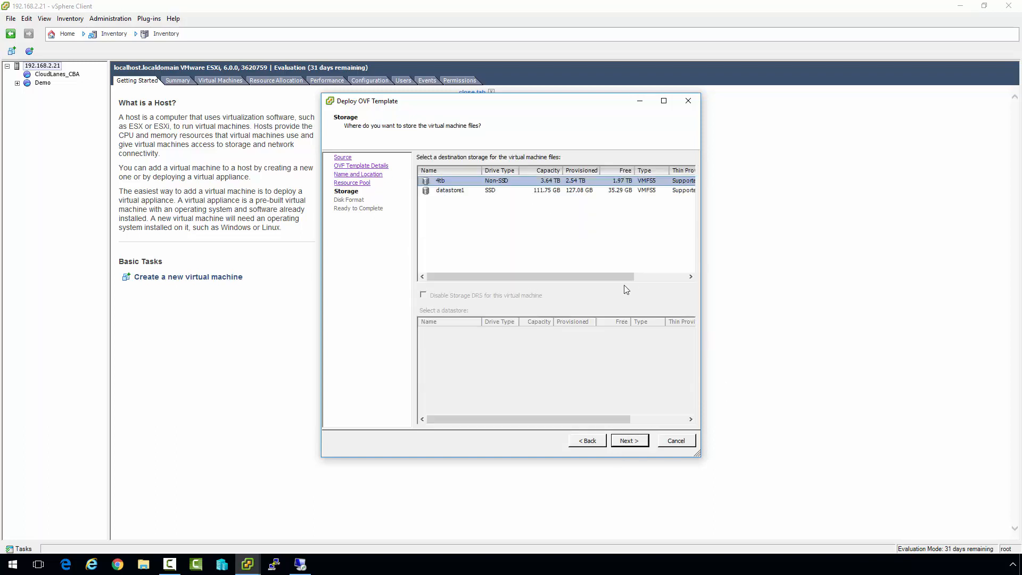
pyautogui.click(479, 191)
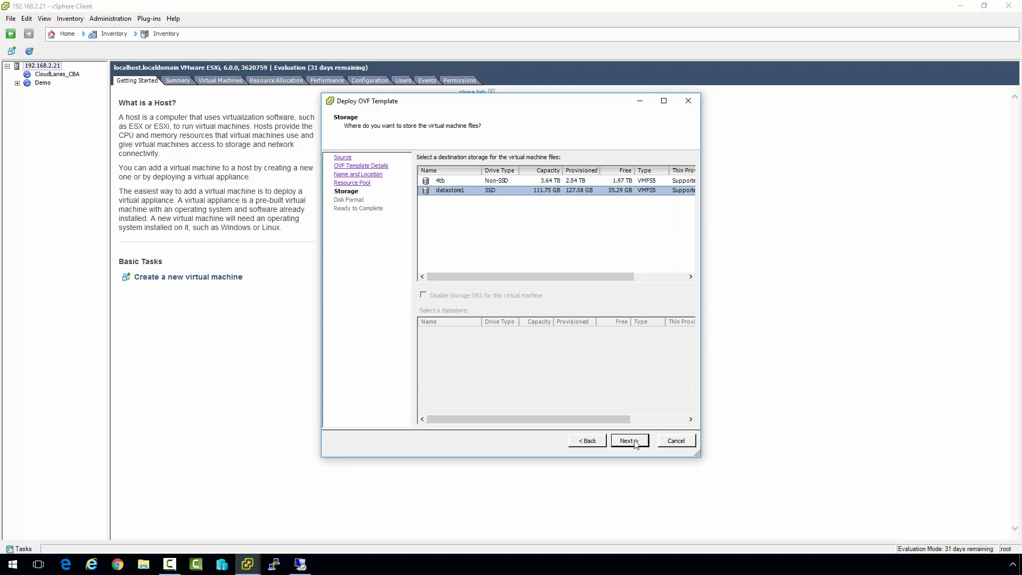
# - Keep Thick Provision Lazy Zeroed as the disk format and finish the OVF template deployment
pyautogui.click(635, 439)
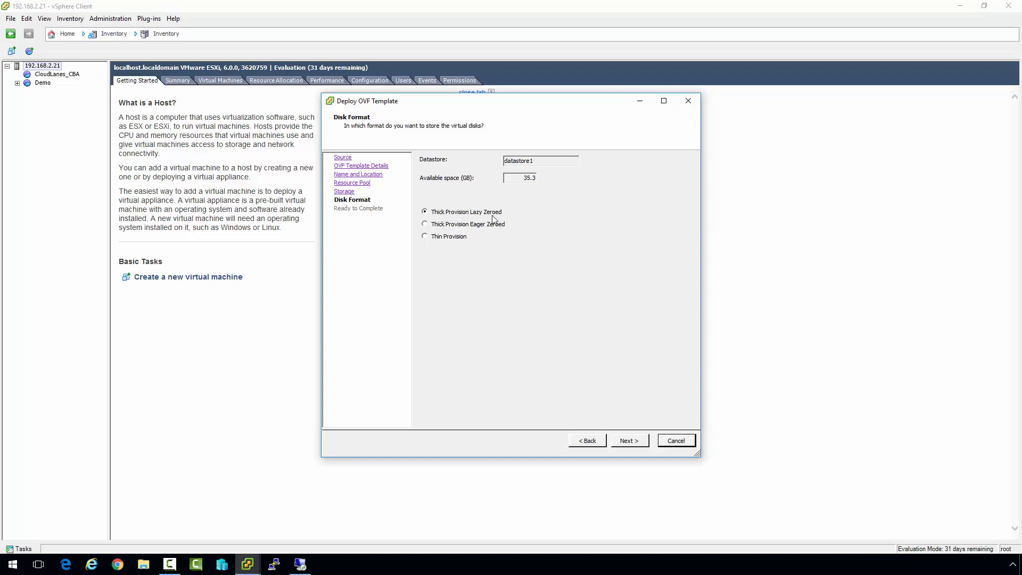
pyautogui.click(631, 440)
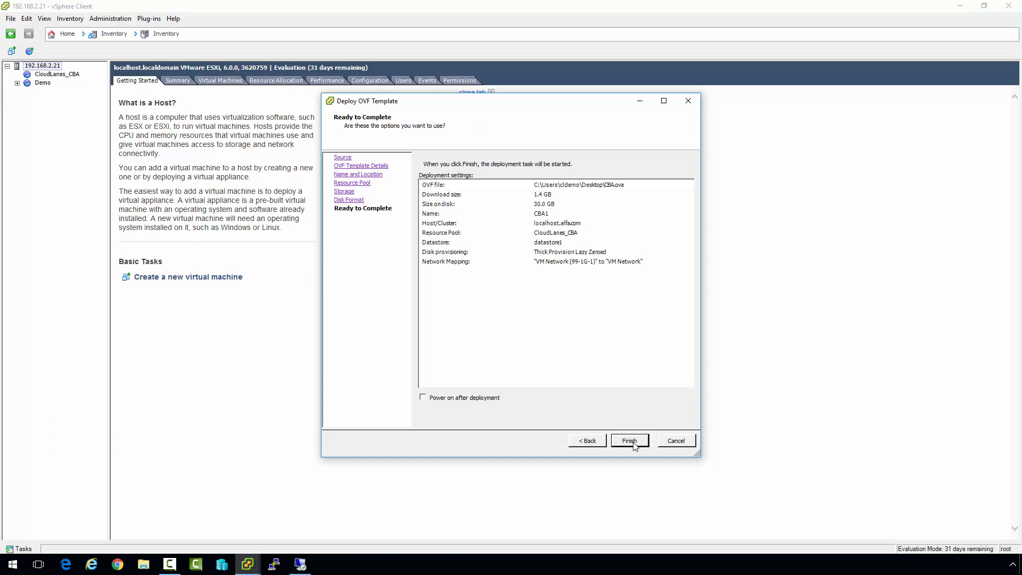
pyautogui.click(633, 443)
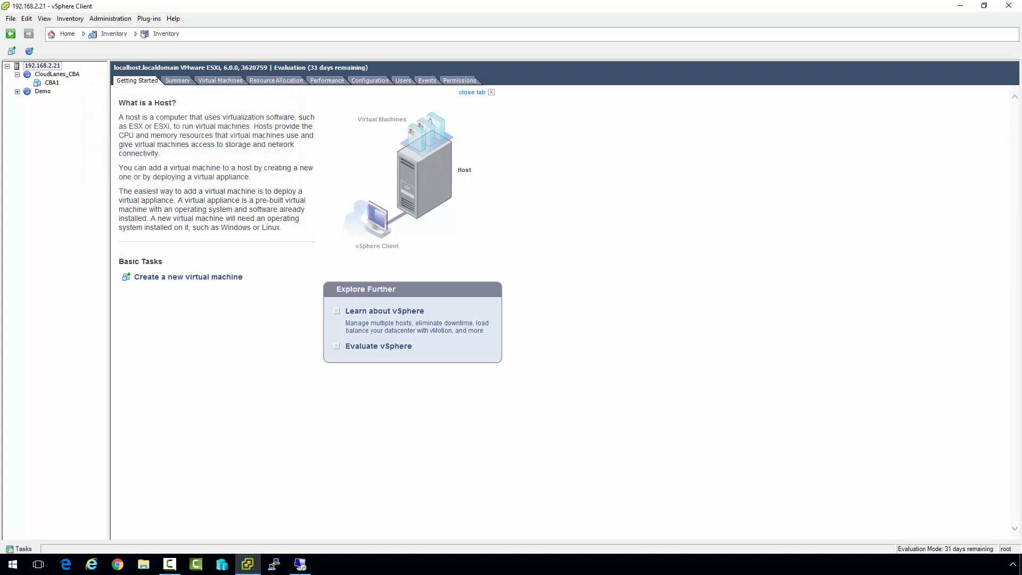
# - Open the settings of the CBA1 virtual machine and review its memory, CPU and hard disk 1 configuration
pyautogui.rightClick(53, 87)
pyautogui.click(96, 135)
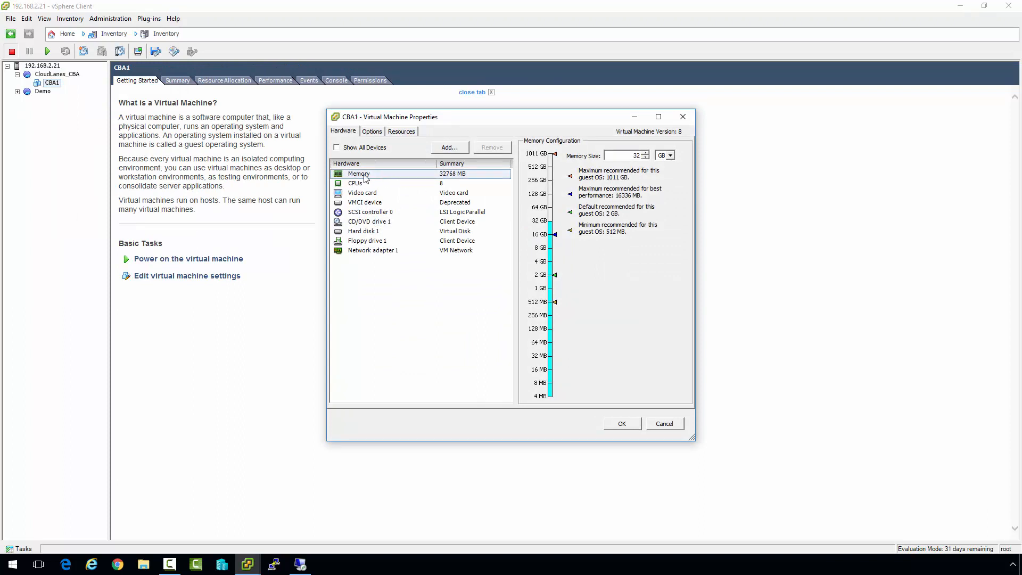
pyautogui.click(364, 182)
pyautogui.click(364, 184)
pyautogui.click(365, 175)
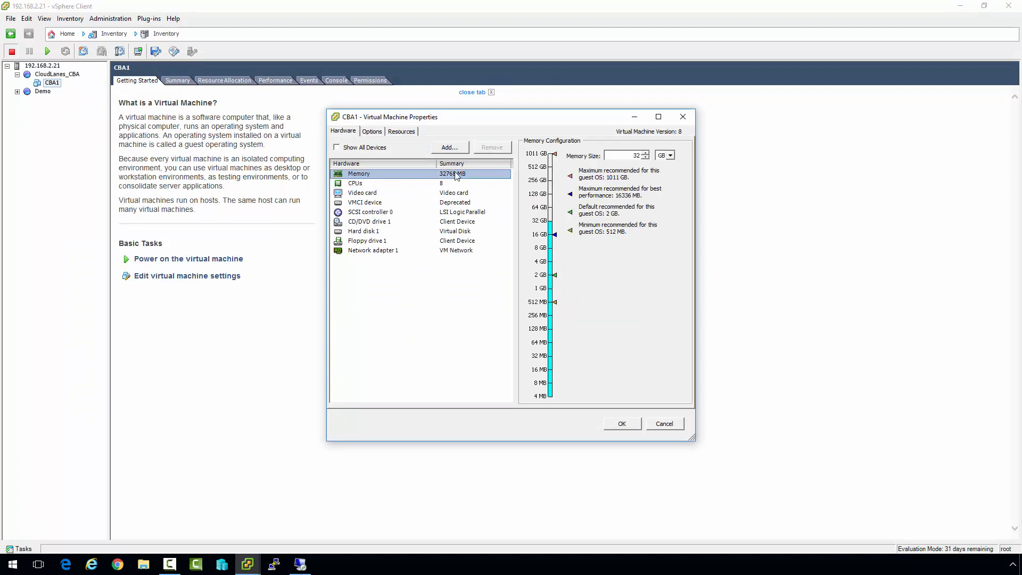
pyautogui.click(371, 232)
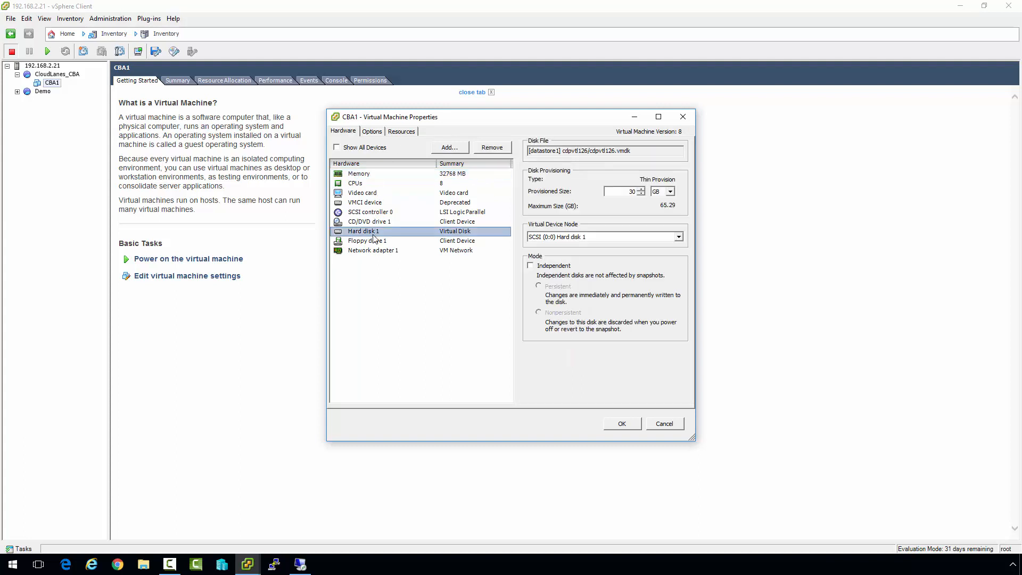
pyautogui.click(376, 174)
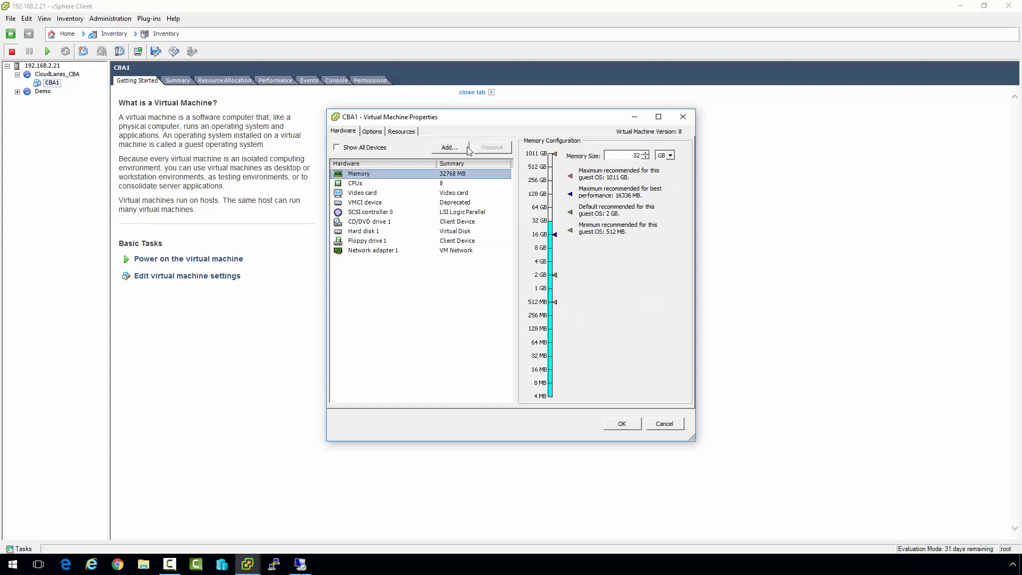
# - Start adding a hard disk to CBA1 with Raw Device Mappings as the disk type
pyautogui.click(449, 147)
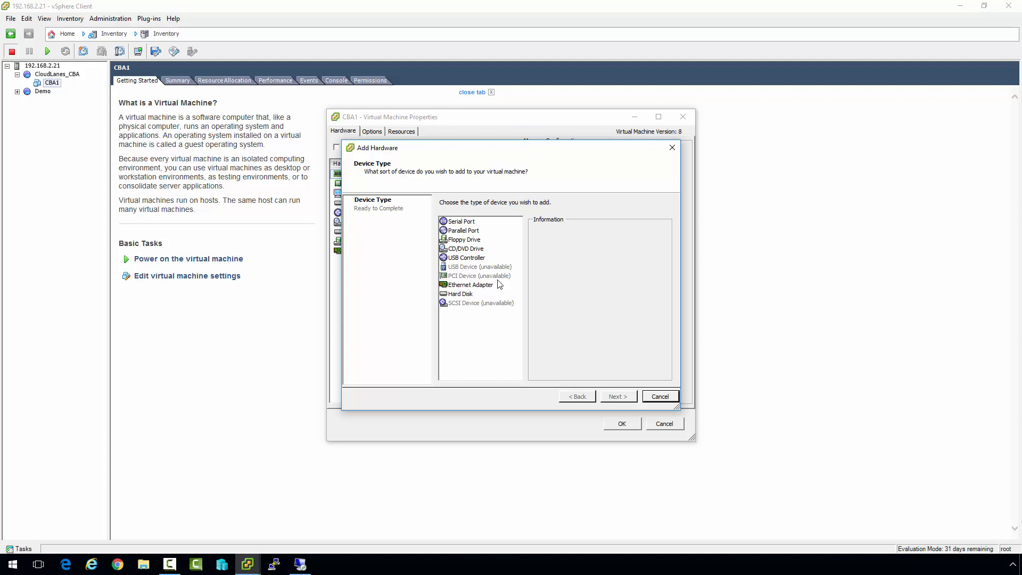
pyautogui.click(455, 294)
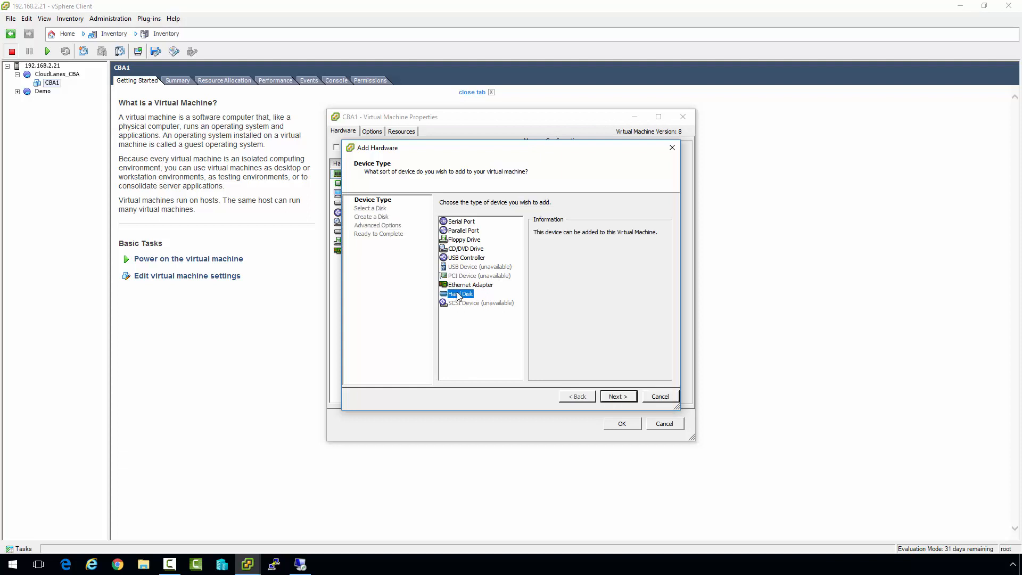
pyautogui.click(617, 396)
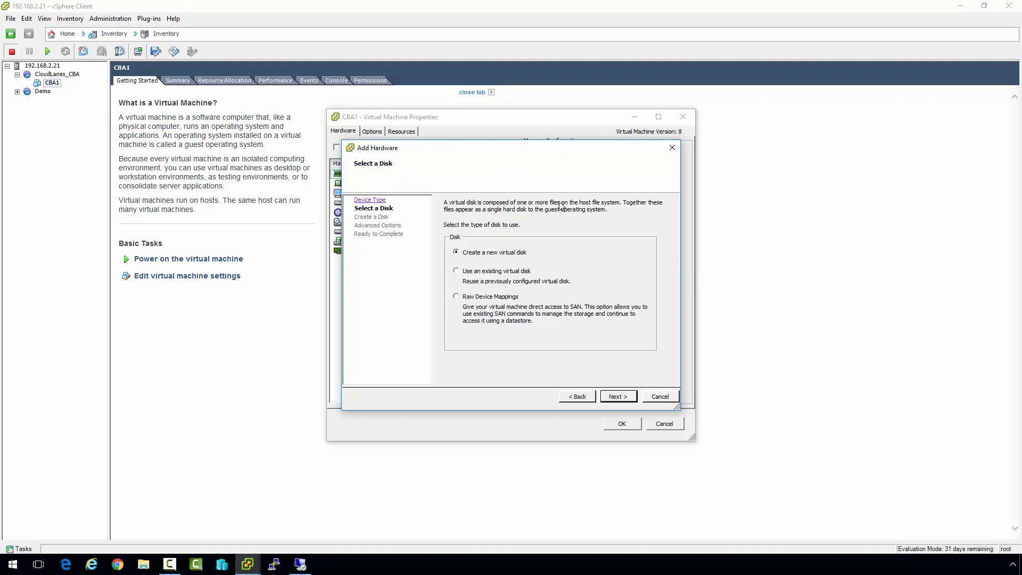
pyautogui.click(485, 299)
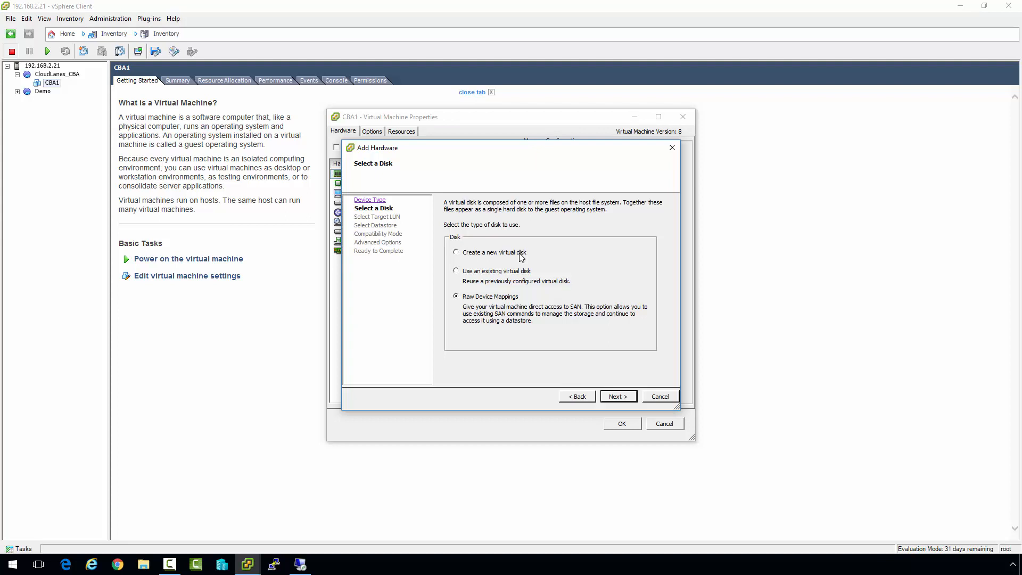
pyautogui.click(612, 397)
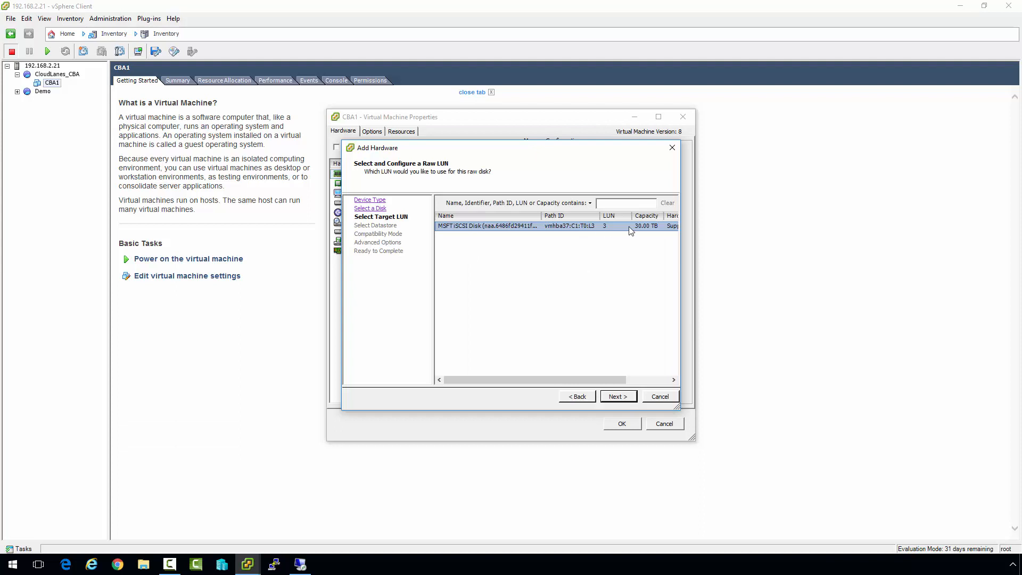
# - Map the MSFT iSCSI Disk LUN, stored with the virtual machine in Physical compatibility mode, and save the CBA1 settings
pyautogui.click(618, 396)
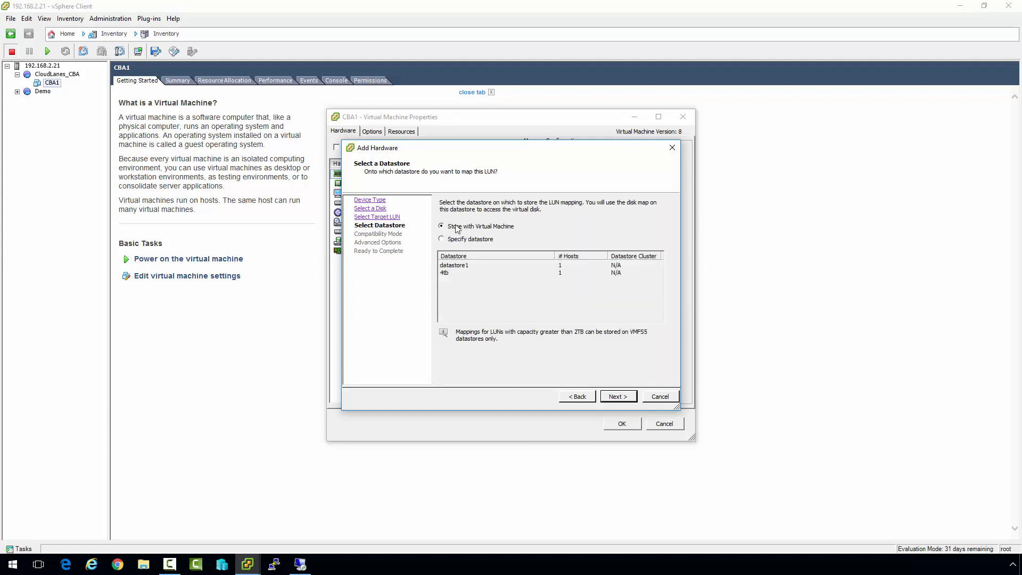
pyautogui.click(617, 396)
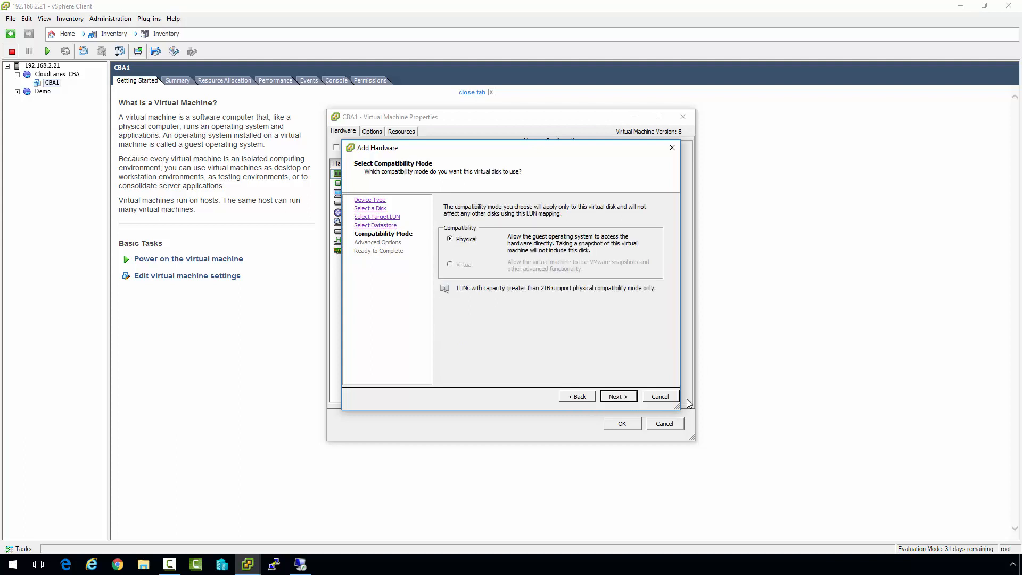
pyautogui.click(620, 399)
pyautogui.click(620, 399)
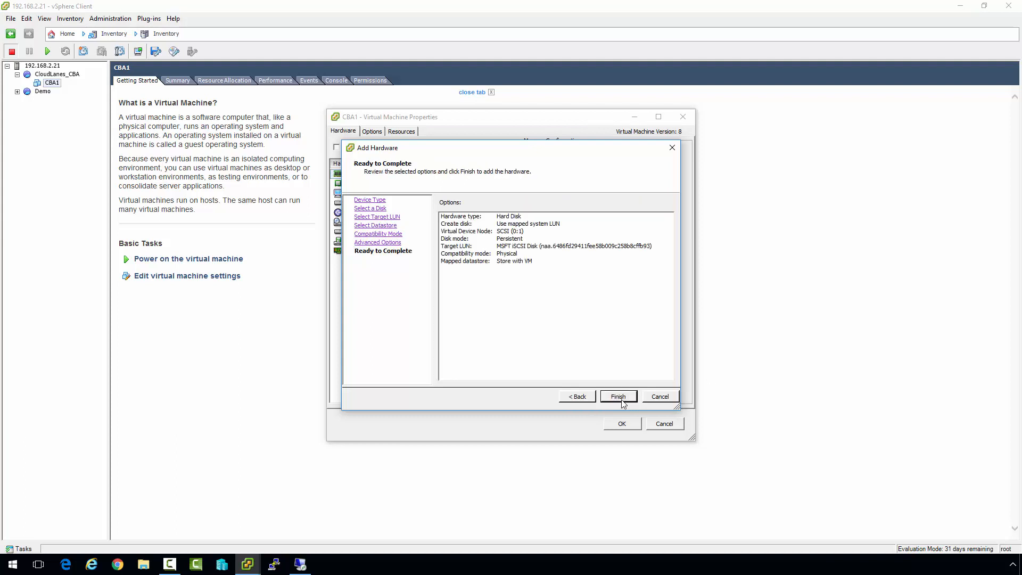
pyautogui.click(619, 398)
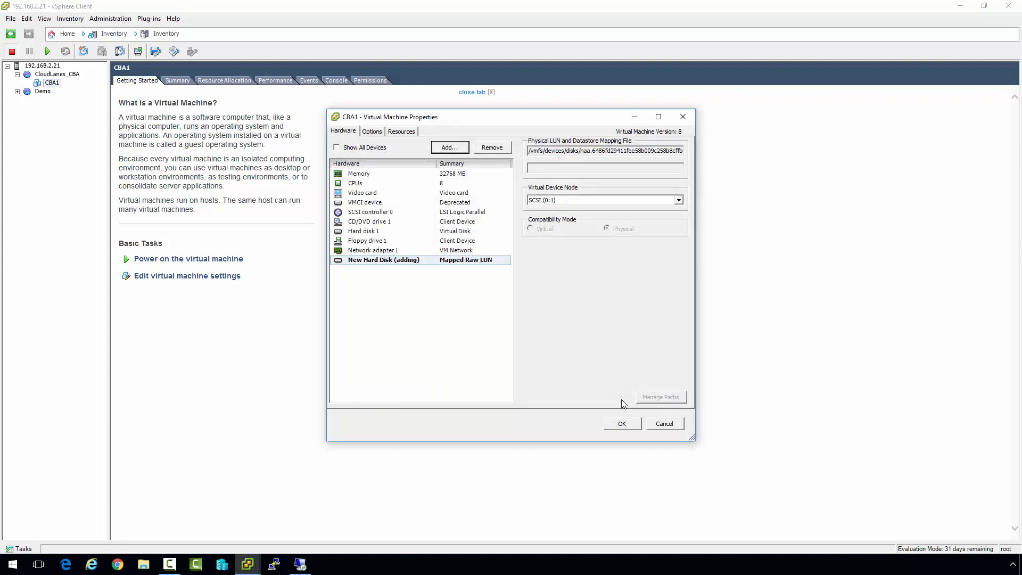
pyautogui.click(622, 423)
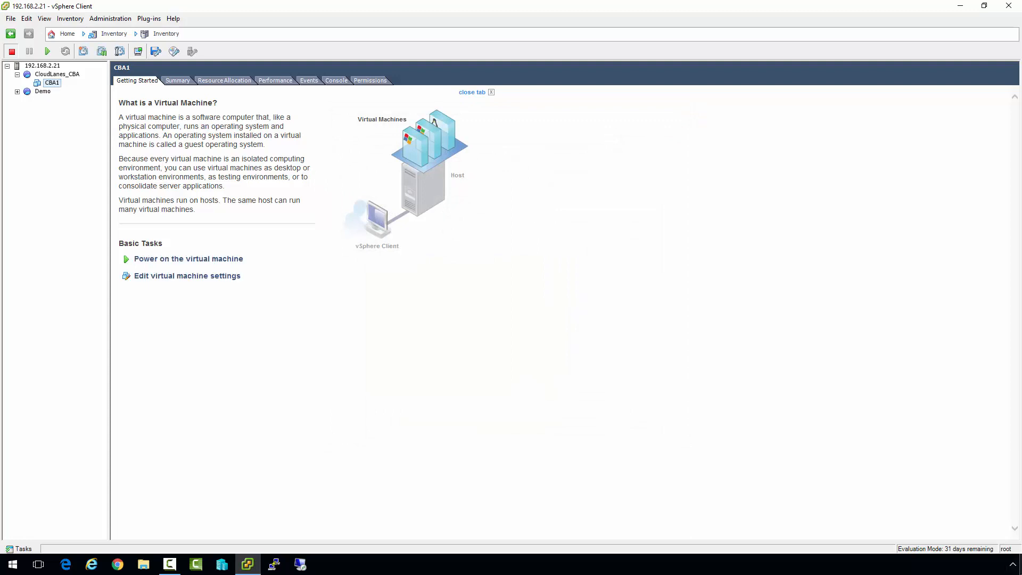
# - Power on the CBA1 virtual machine
pyautogui.rightClick(56, 84)
pyautogui.moveTo(76, 90)
pyautogui.click(224, 89)
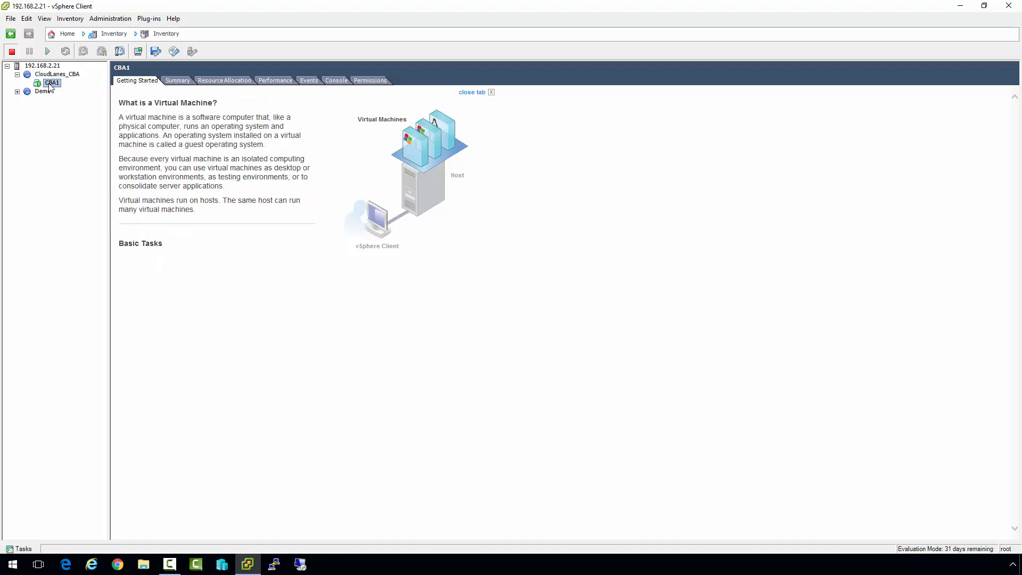
# - Open the console of CBA1 and minimize the main vSphere Client window
pyautogui.rightClick(49, 84)
pyautogui.click(121, 121)
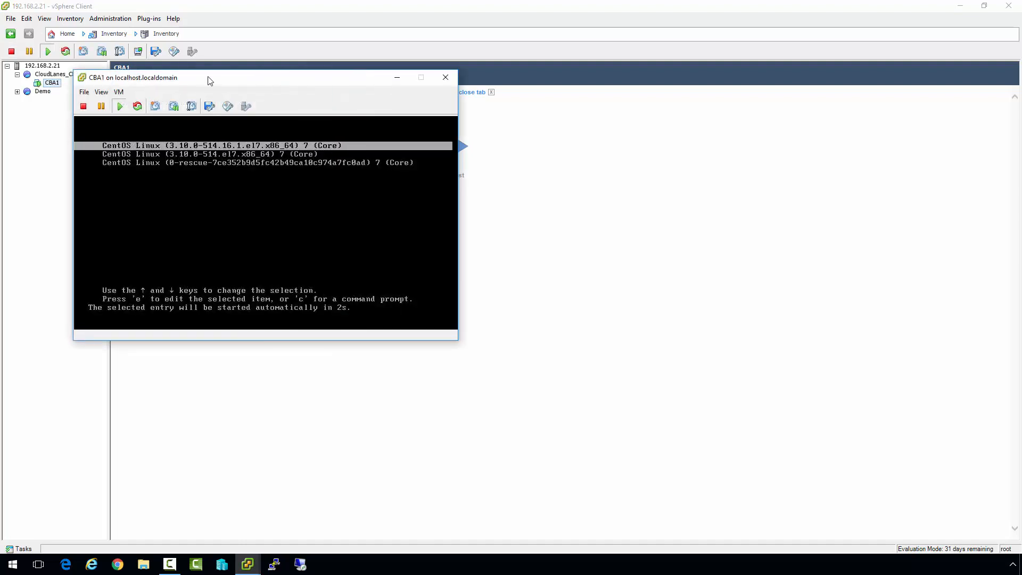
pyautogui.click(960, 5)
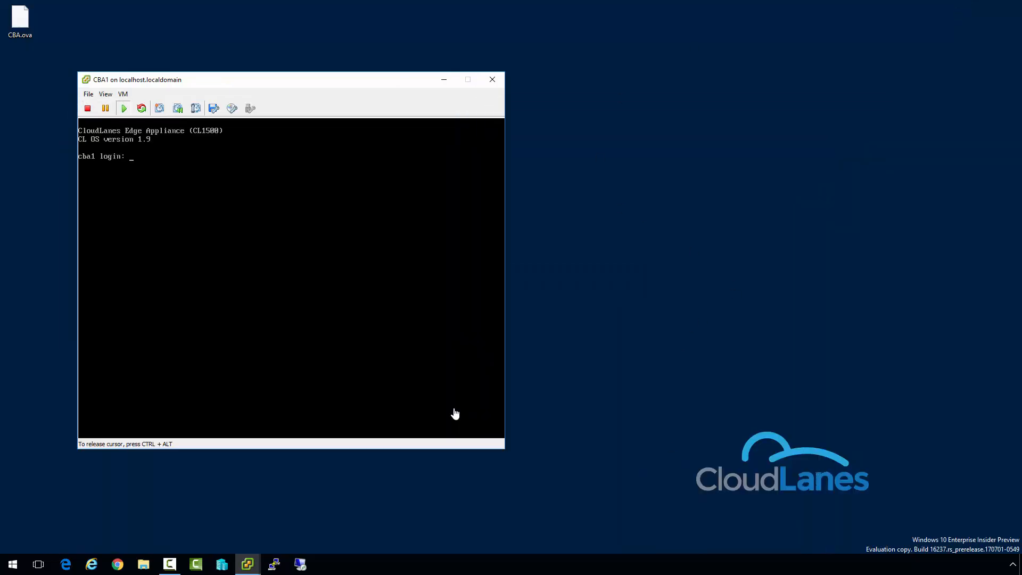
# - Log in to the CBA1 console with the user name cladmin
pyautogui.write('cladmin')
pyautogui.press('Return')
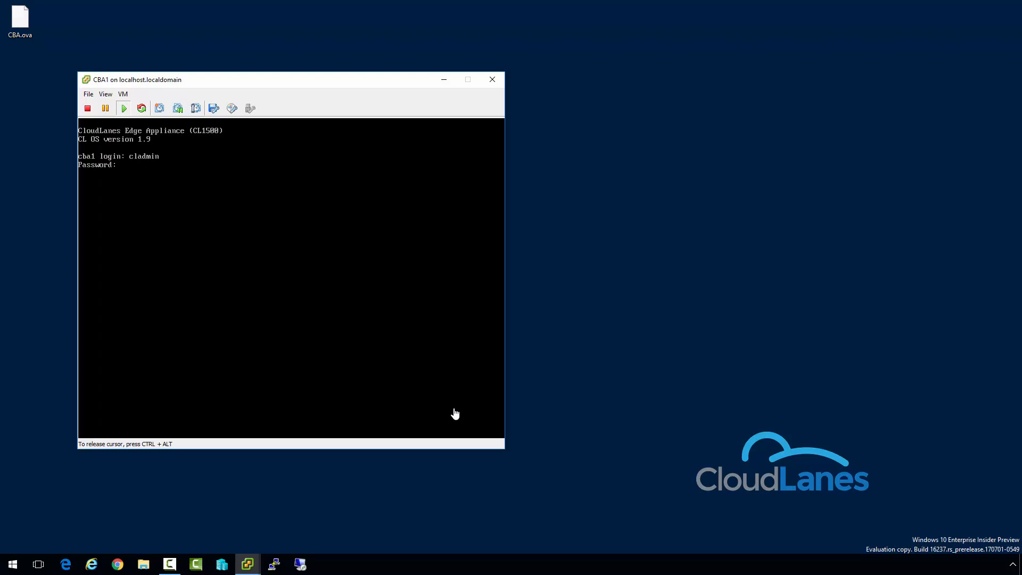